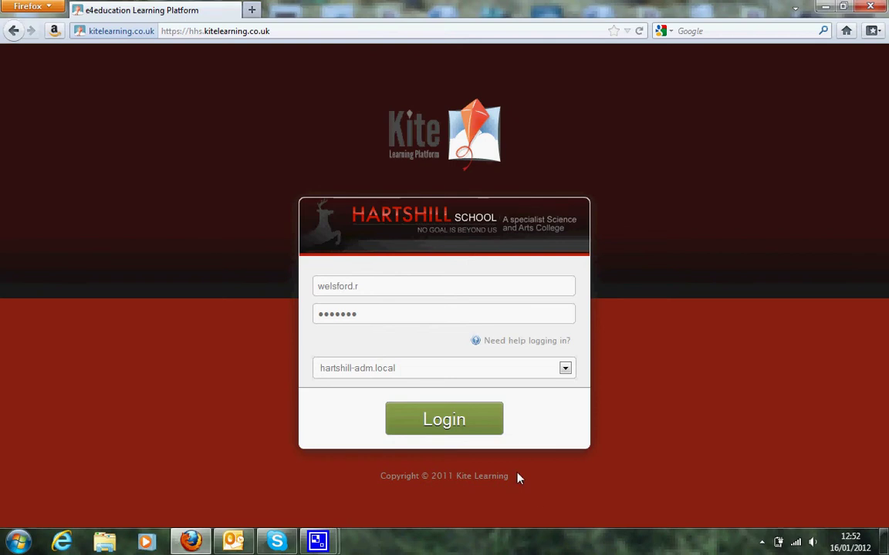
Step: Log in to the learning platform and open the Homework lesson of the Kite Resources unit
left_click(499, 422)
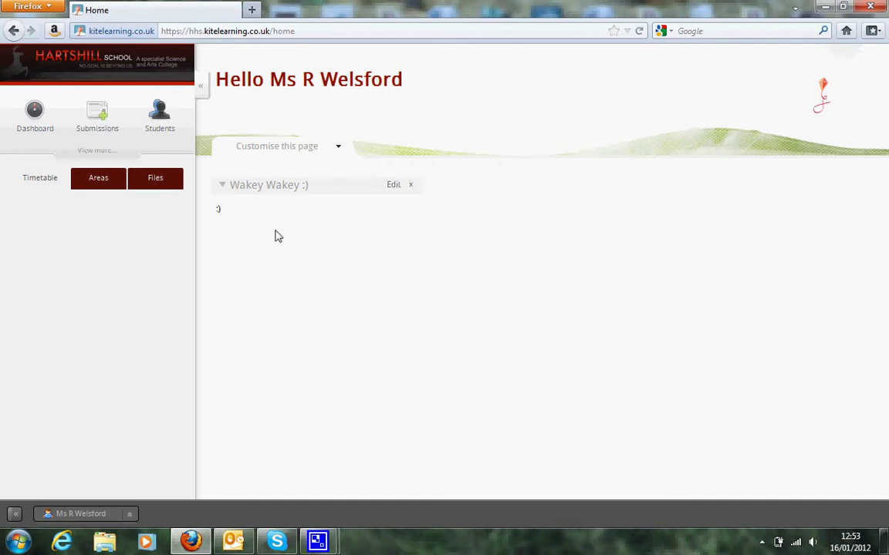
left_click(95, 178)
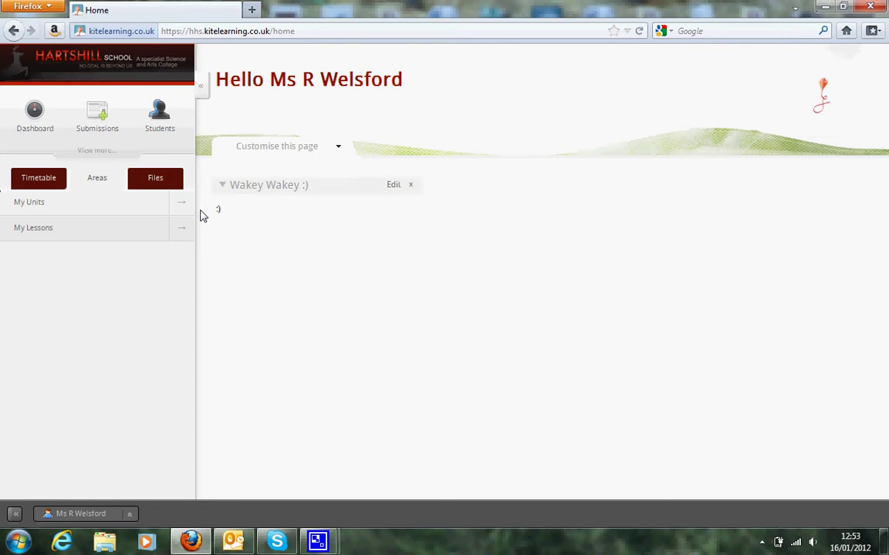
left_click(182, 206)
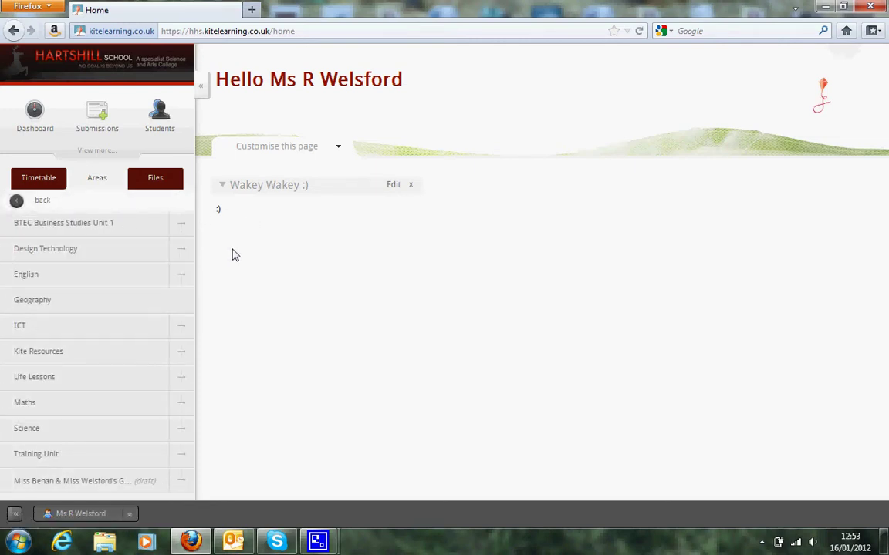
left_click(183, 355)
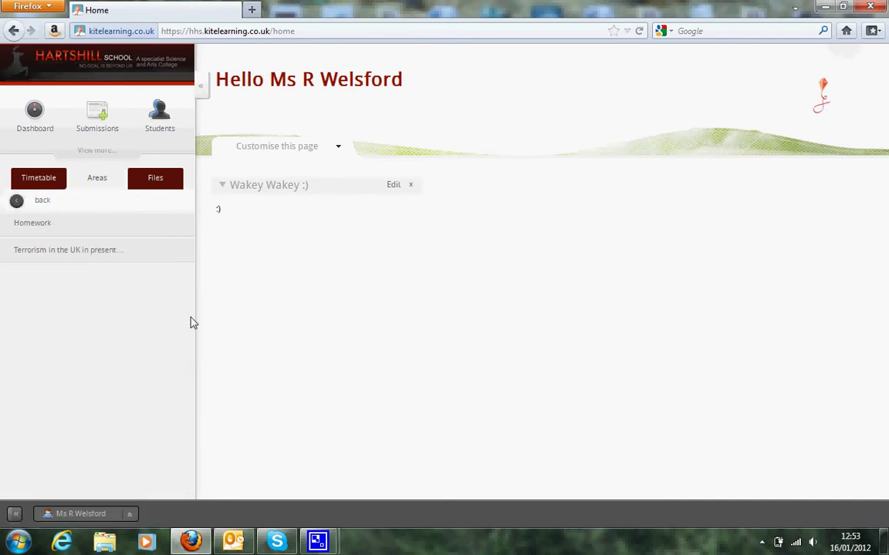
left_click(48, 229)
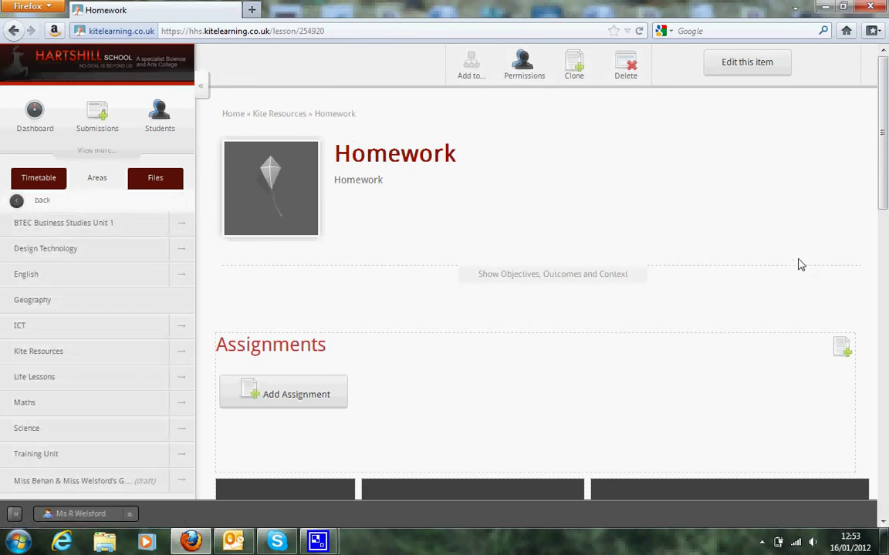
Step: Create a new unit from the Homework lesson's add-to options
scroll(800, 264, "down", 5)
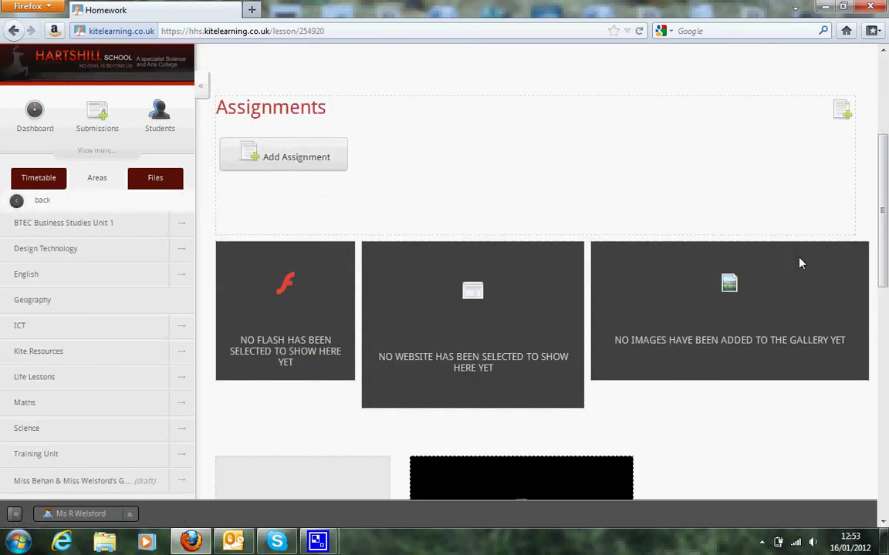
scroll(800, 262, "down", 4)
scroll(800, 263, "up", 9)
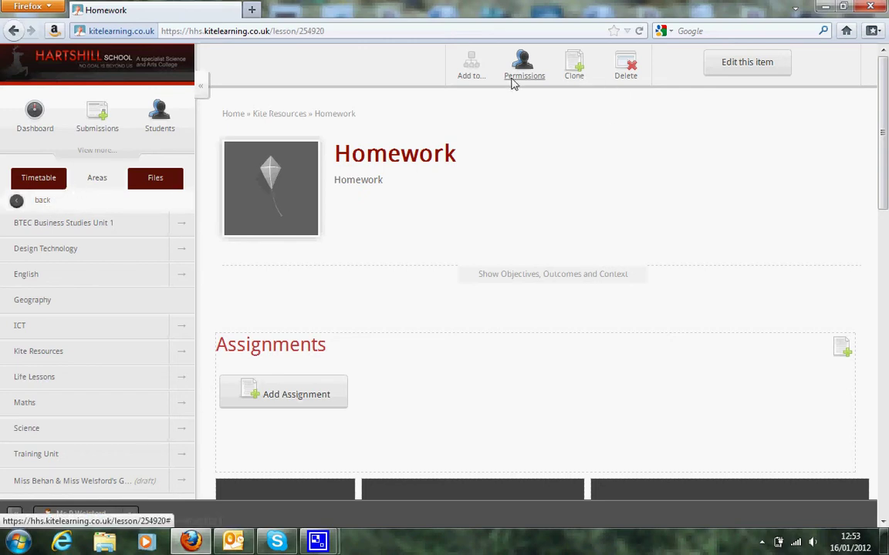
left_click(474, 74)
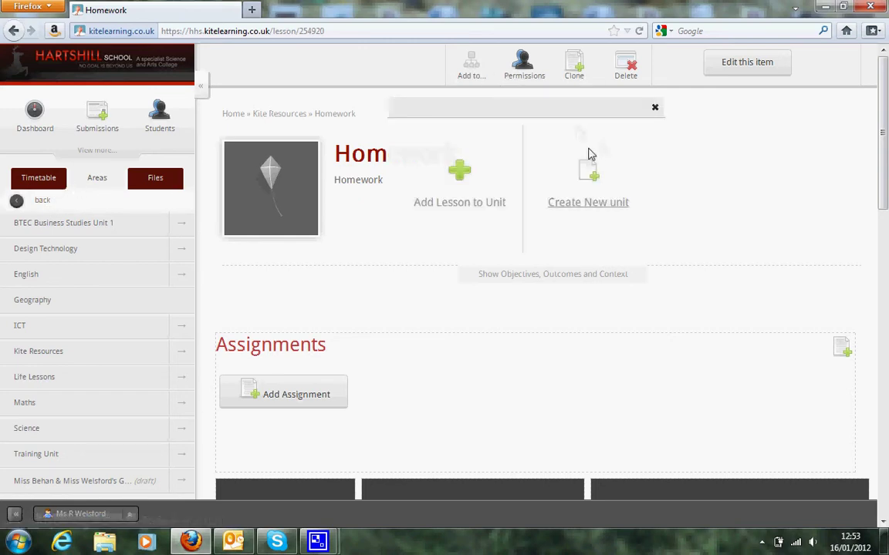
left_click(589, 175)
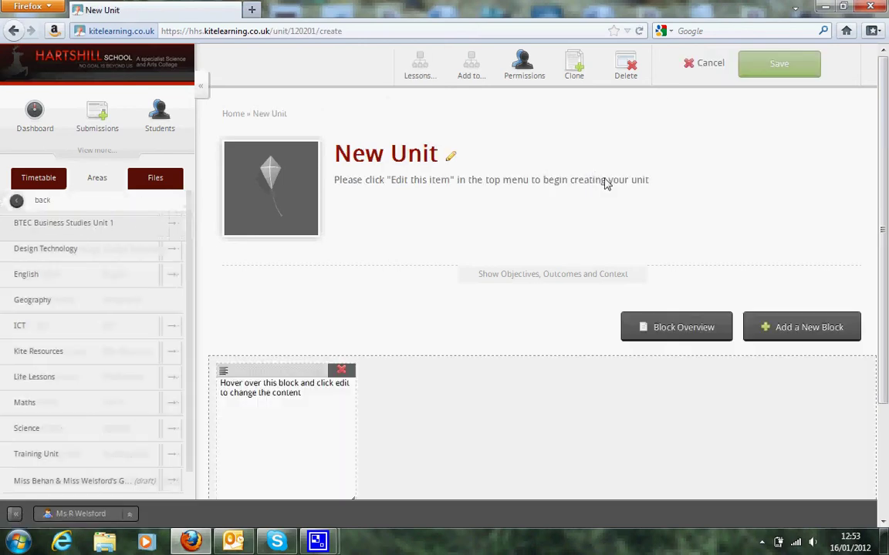
Step: Title the new unit "Even more homework" and replace its description with "Muwhahaha!"
left_click(450, 157)
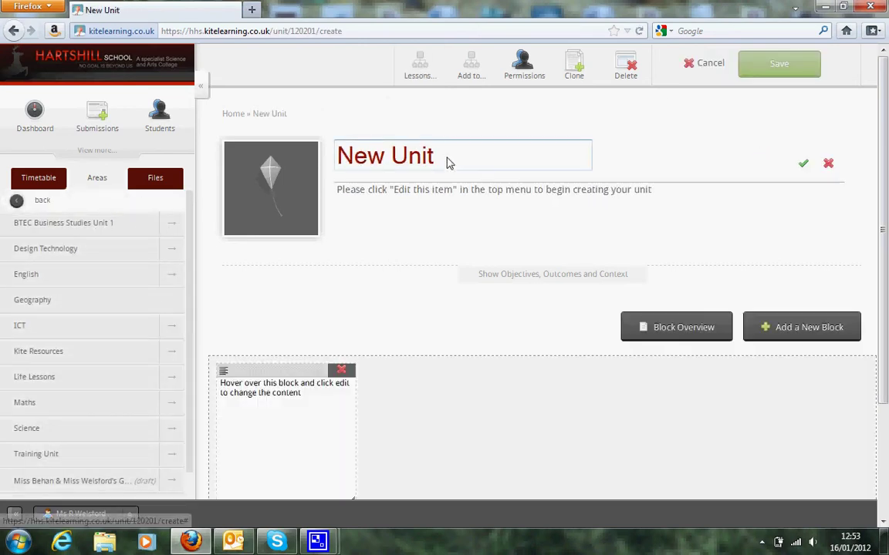
left_click_drag(446, 163, 270, 162)
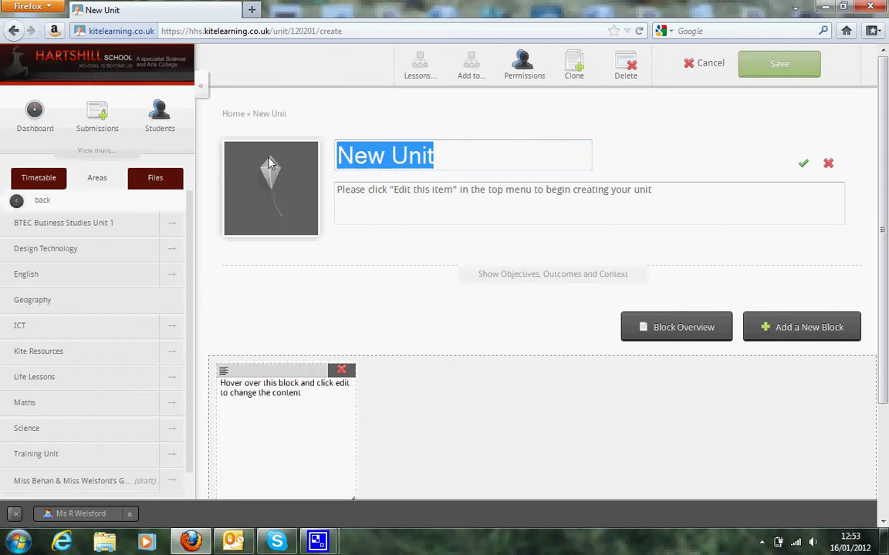
type("Evenm")
key("BackSpace")
type("more homework")
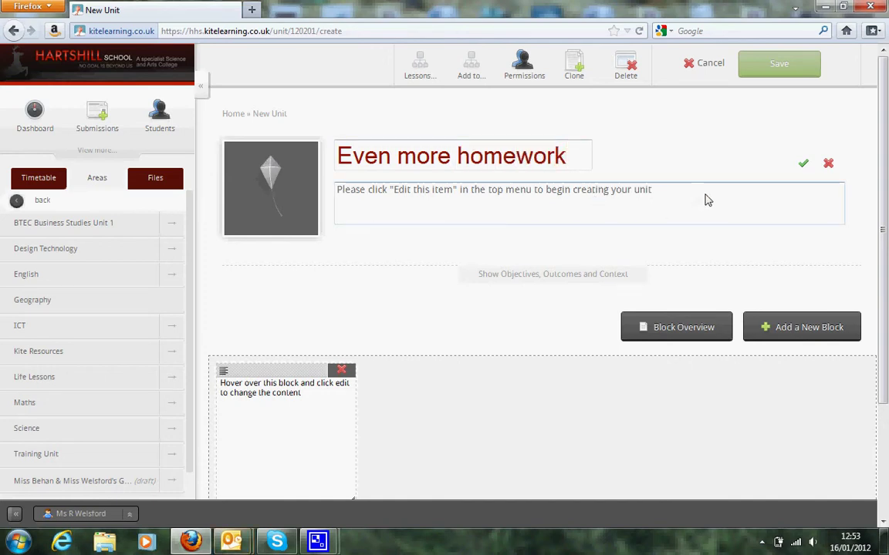
left_click_drag(683, 199, 131, 199)
type("Muwhahaha!")
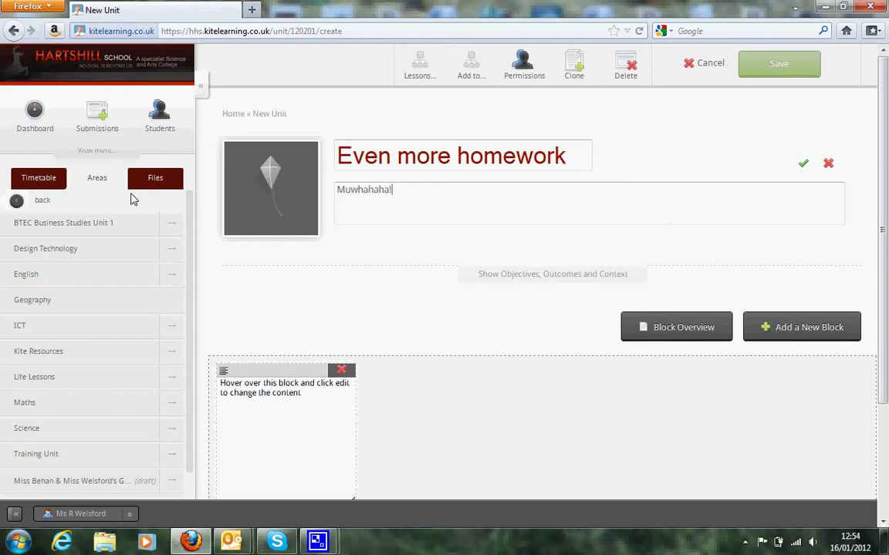
left_click(803, 162)
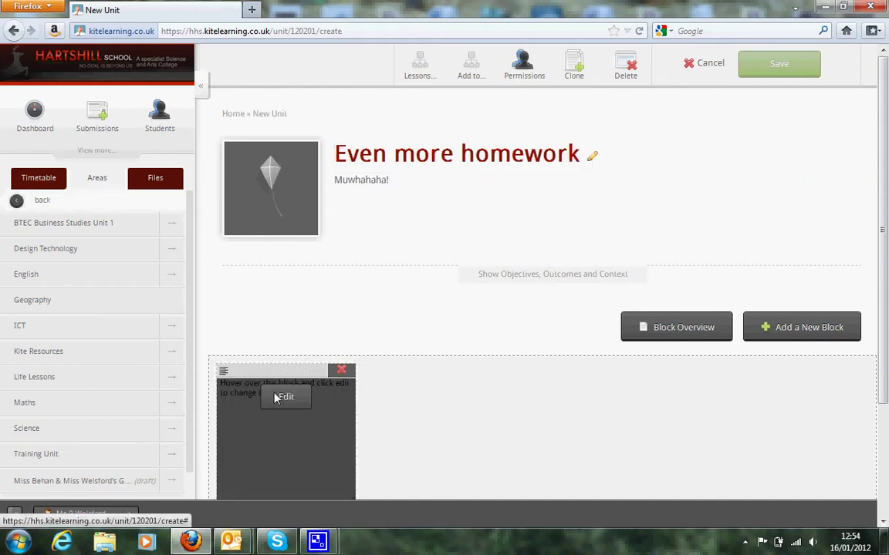
Step: Replace the text block's placeholder content with "You can put text in here. You can"
left_click(278, 397)
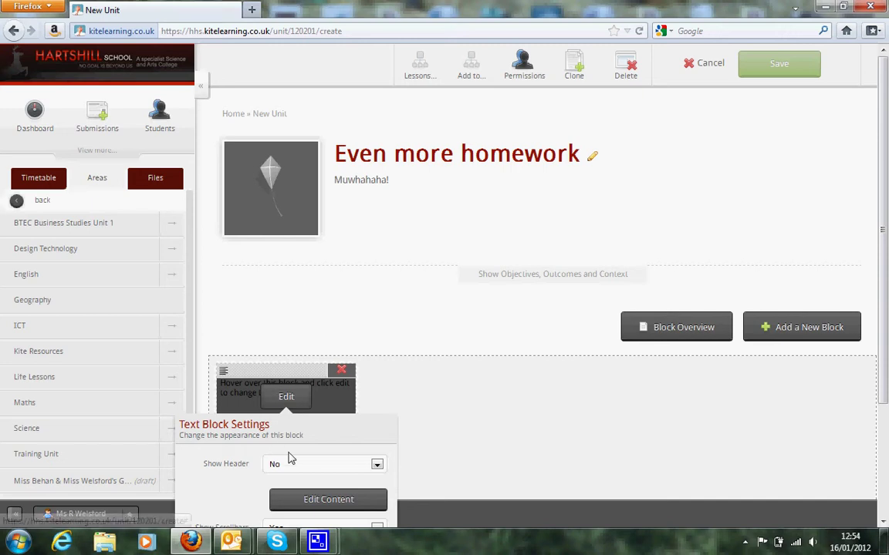
left_click(327, 500)
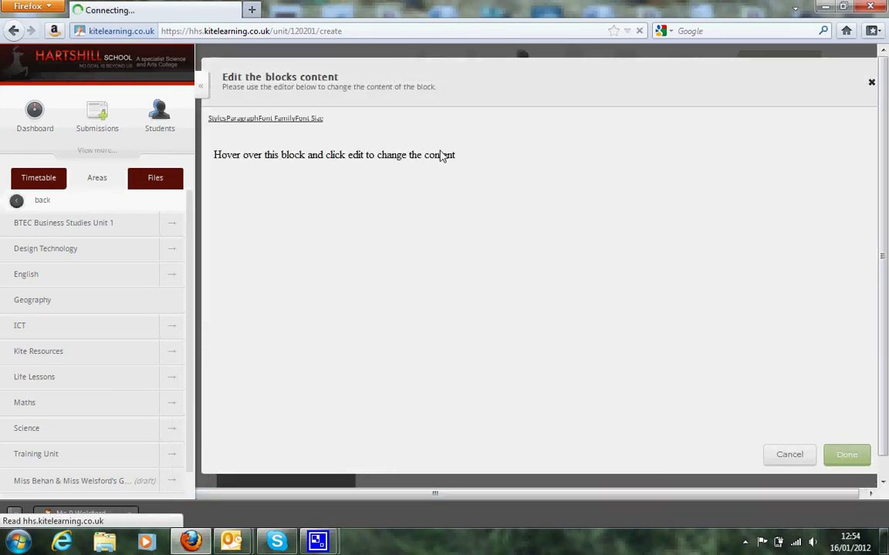
left_click_drag(551, 194, 454, 178)
left_click(469, 178)
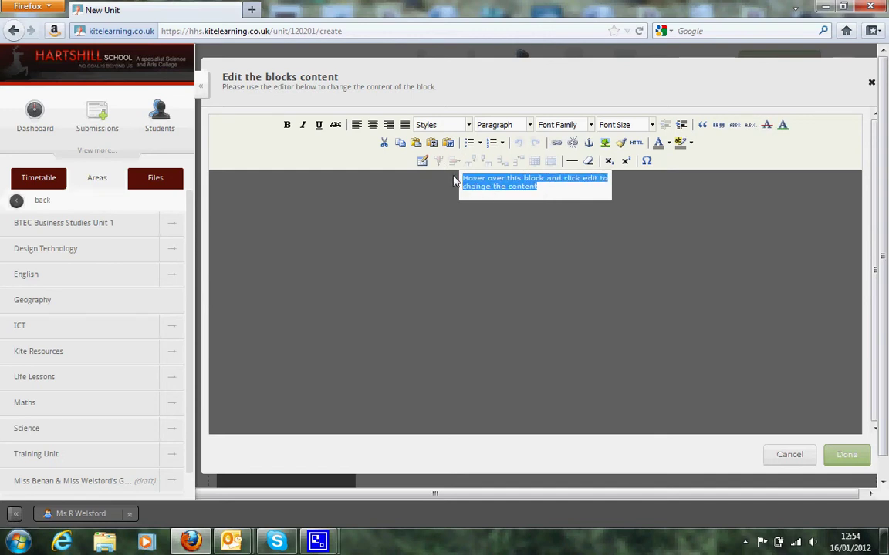
type("You")
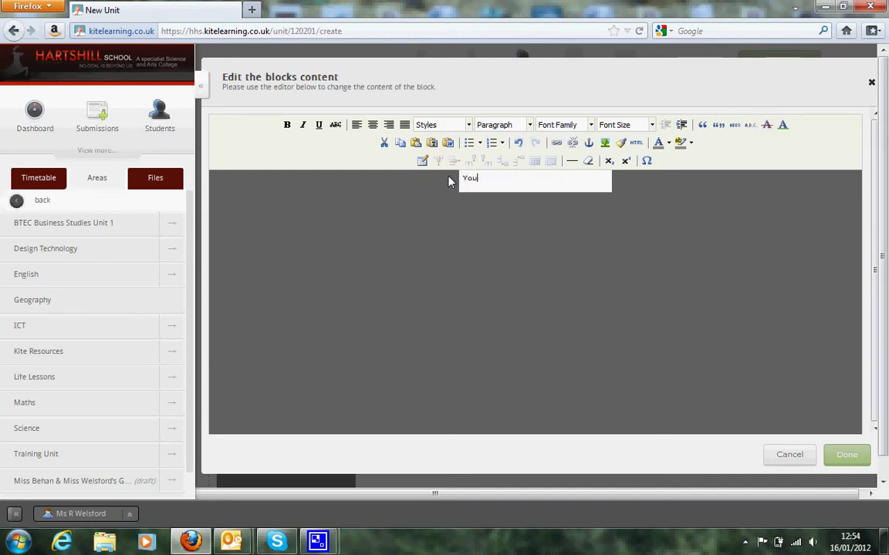
type(" can put text in here. You can bol")
key("BackSpace")
key("BackSpace")
key("BackSpace")
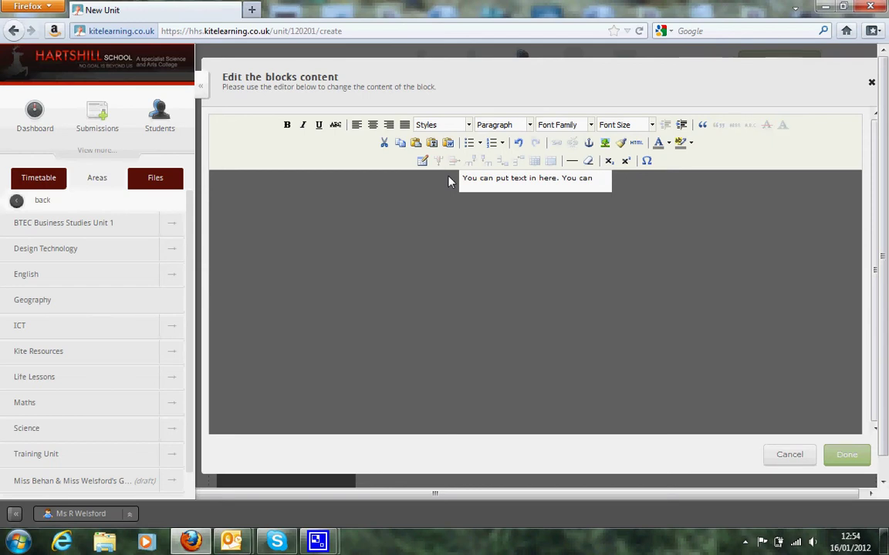
Step: Continue the block's text with "bold" in bold, "italic" in bold italic and "underline" in bold italic underlined
left_click(288, 126)
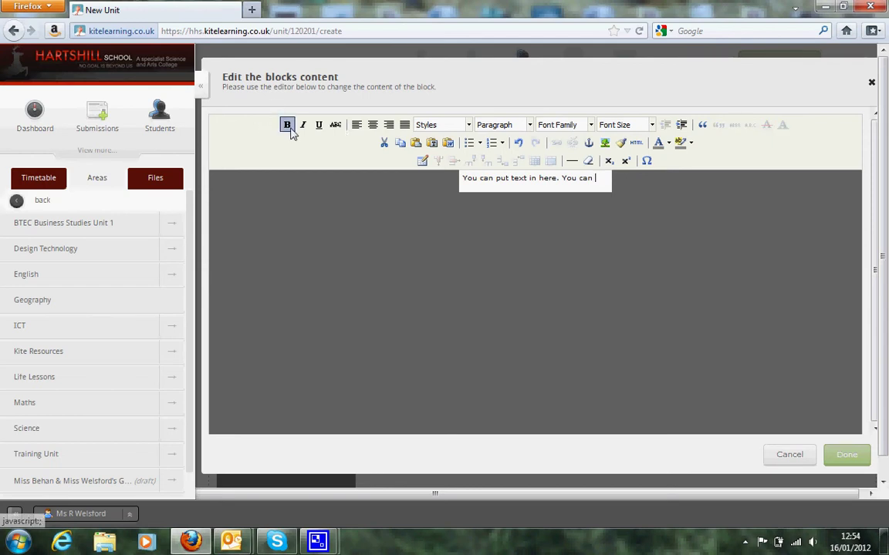
type("bold")
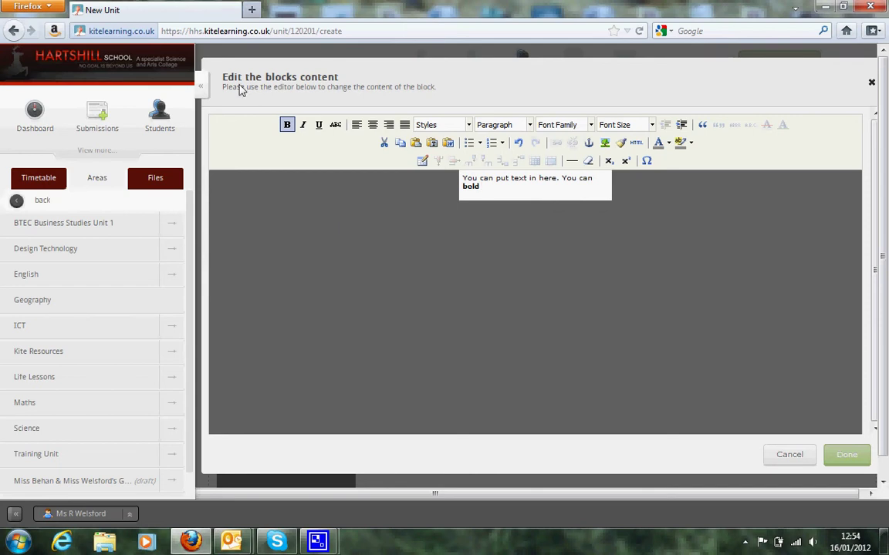
left_click(301, 125)
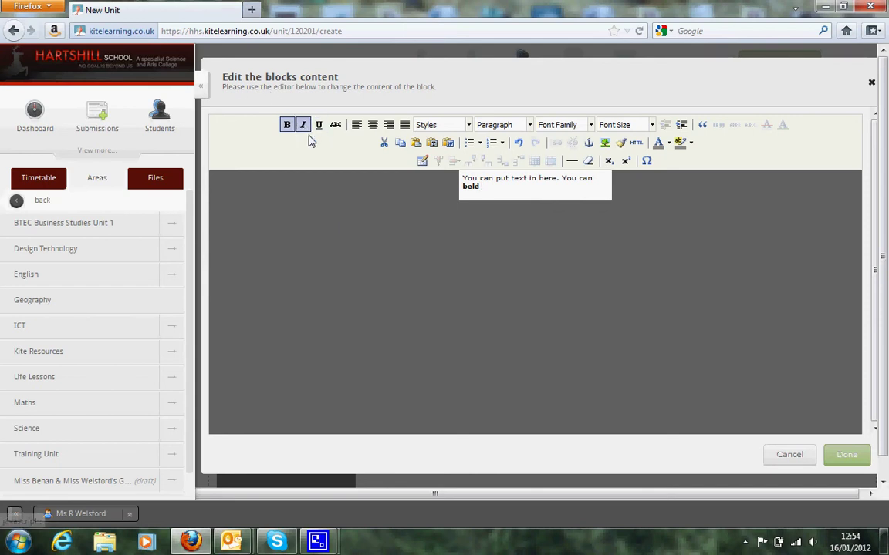
type("italic")
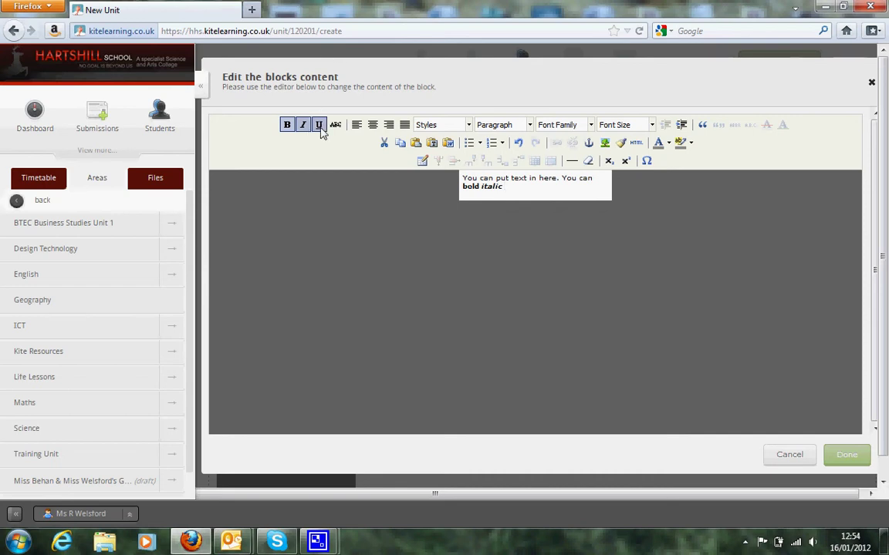
left_click(319, 125)
type("un")
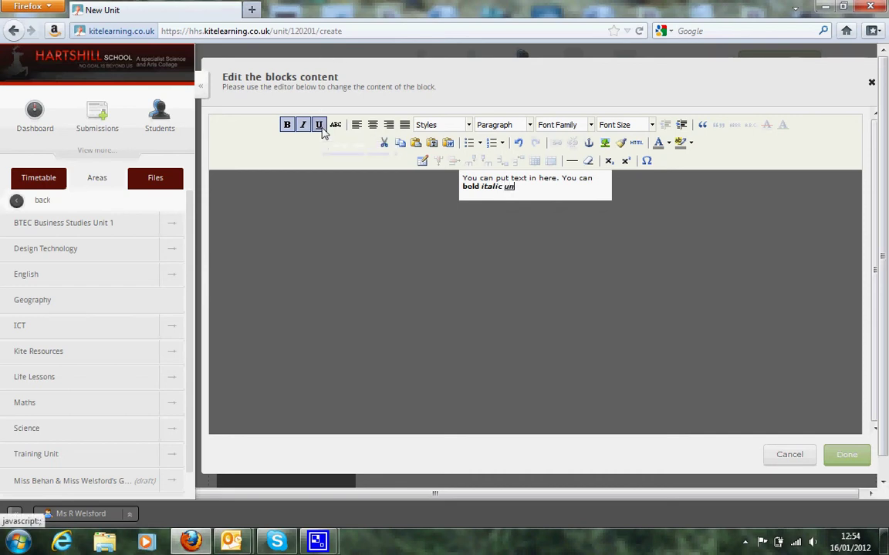
type("derline")
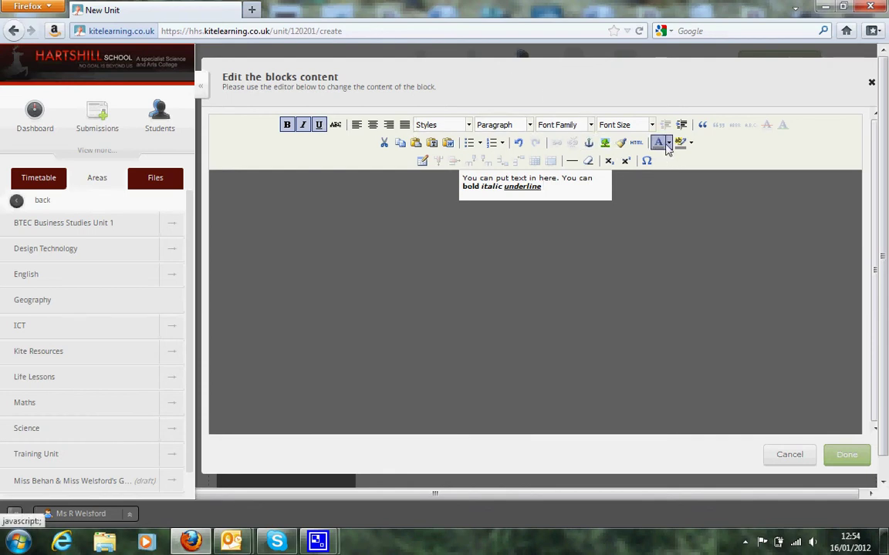
Step: Switch the text colour to orange and add "change it to orange should you really want to, or make things"
left_click(670, 144)
left_click(670, 174)
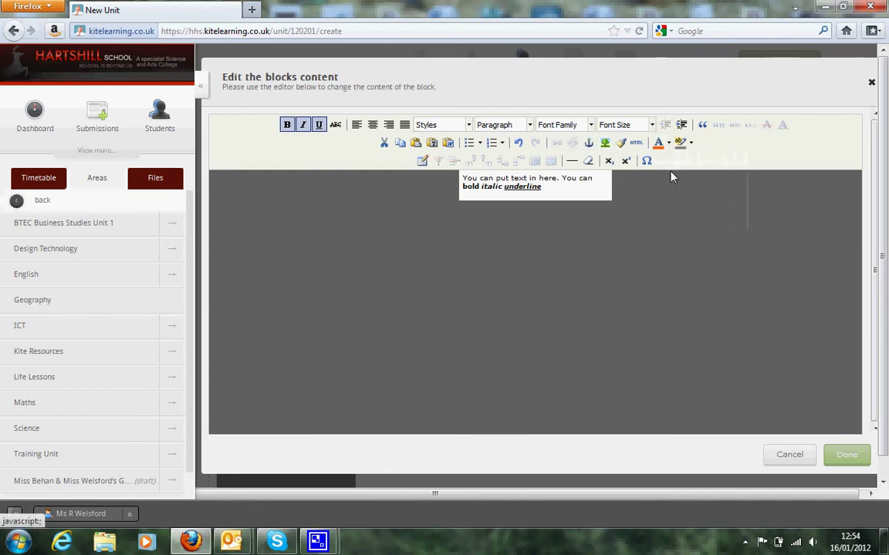
type("c")
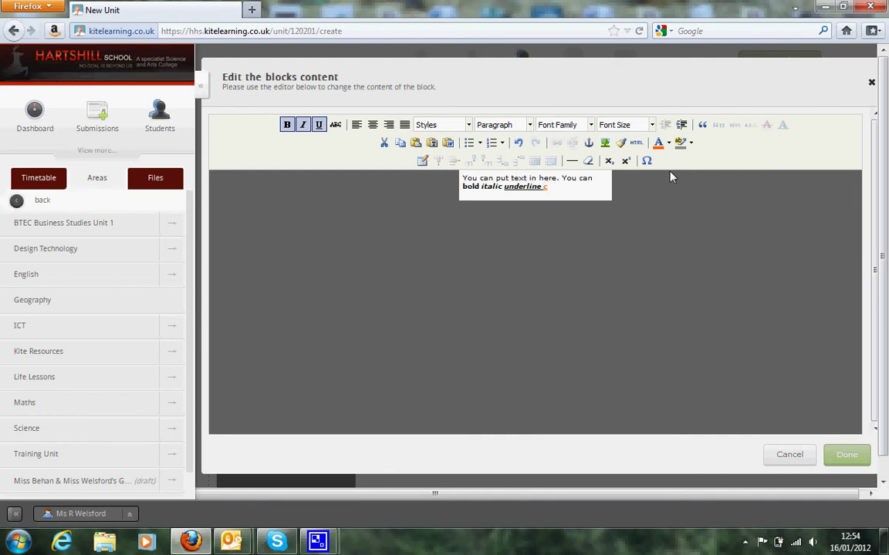
type("hange it to orange s")
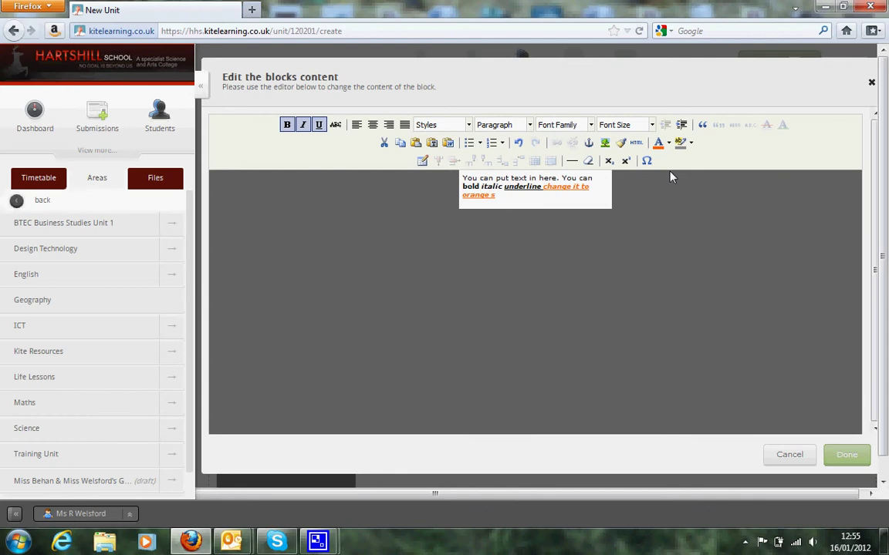
type("hould you really want to")
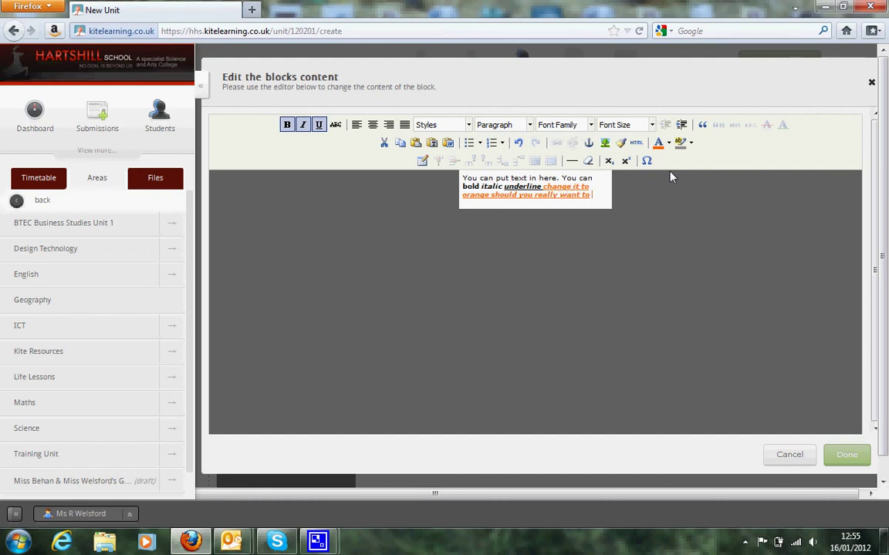
type(", or make th")
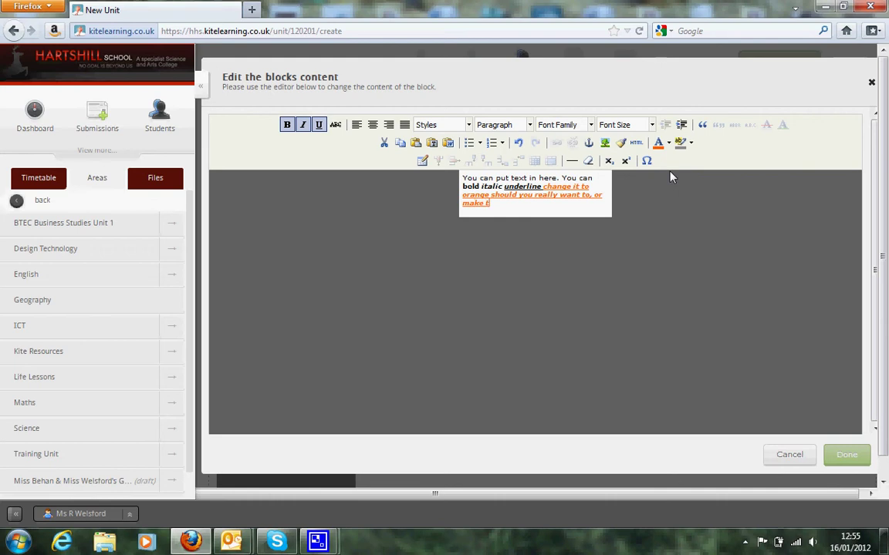
type("ings")
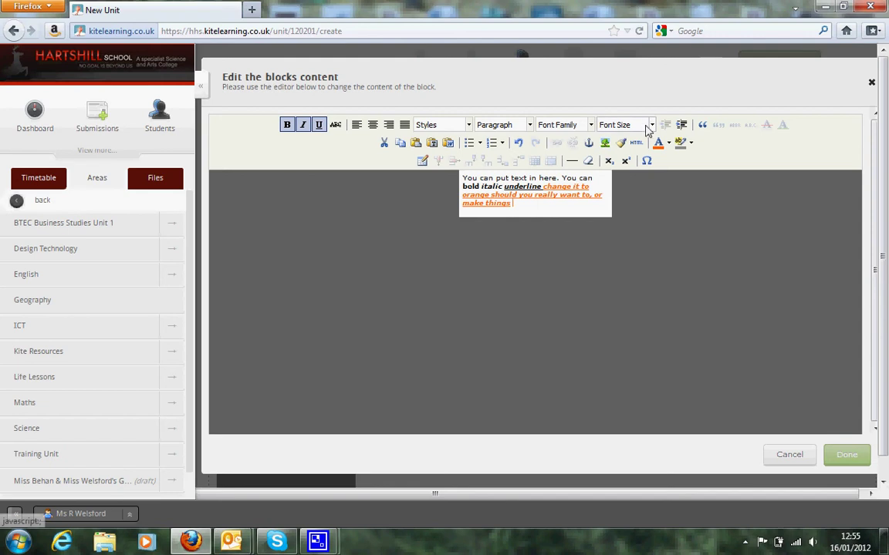
Step: Set the font size to 7 (36pt) and add "REALLY BIG" to the end of the block's text
left_click(605, 125)
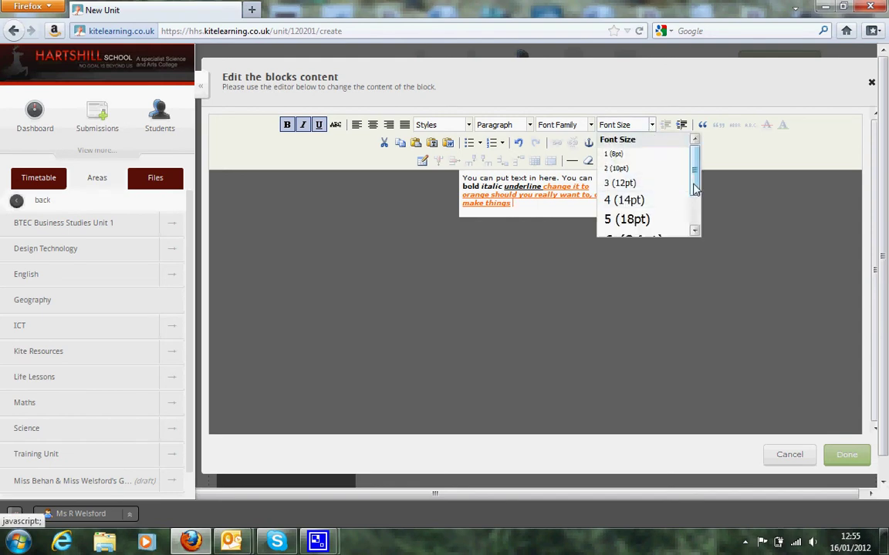
scroll(682, 207, "down", 2)
left_click(657, 219)
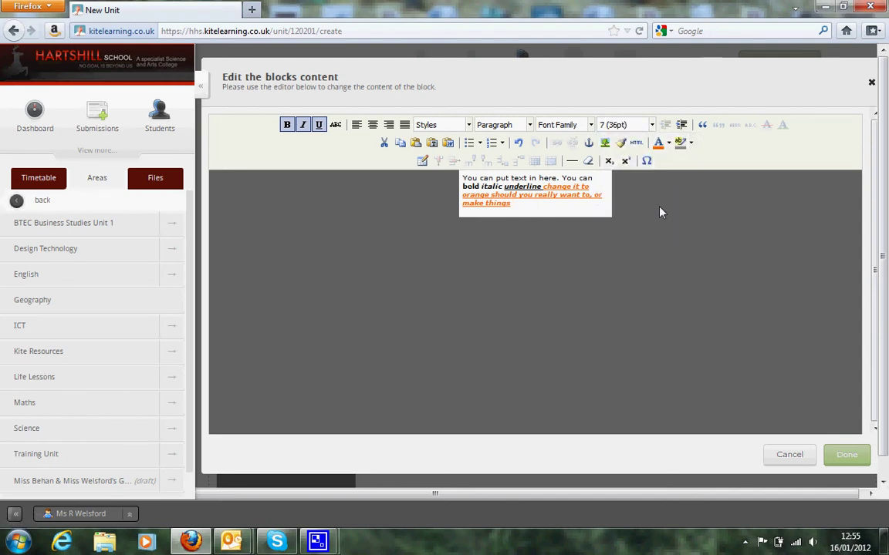
type("REAL")
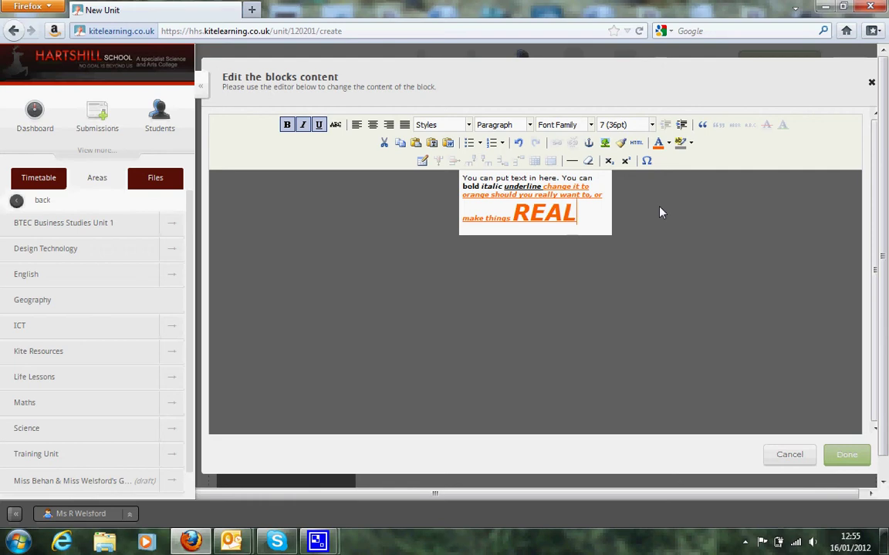
type("LY BIG")
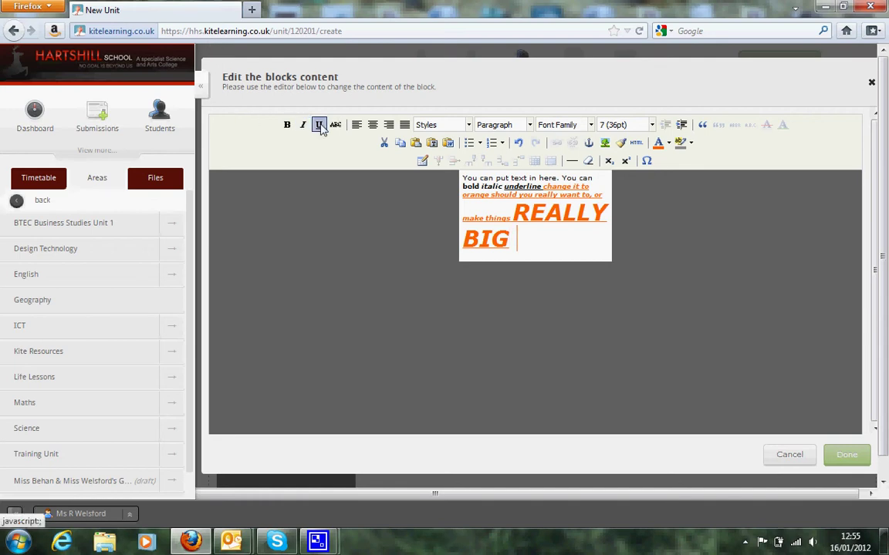
Step: Switch the text colour to black and add "amongst other things." after "REALLY BIG" in the block's text
left_click(669, 147)
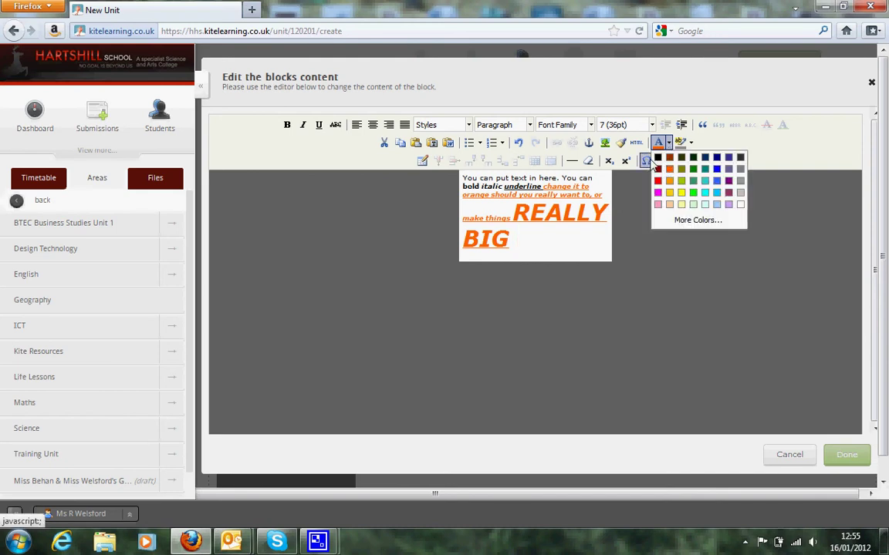
left_click(657, 158)
type("s")
key("BackSpace")
type("a,")
key("BackSpace")
type("mongst")
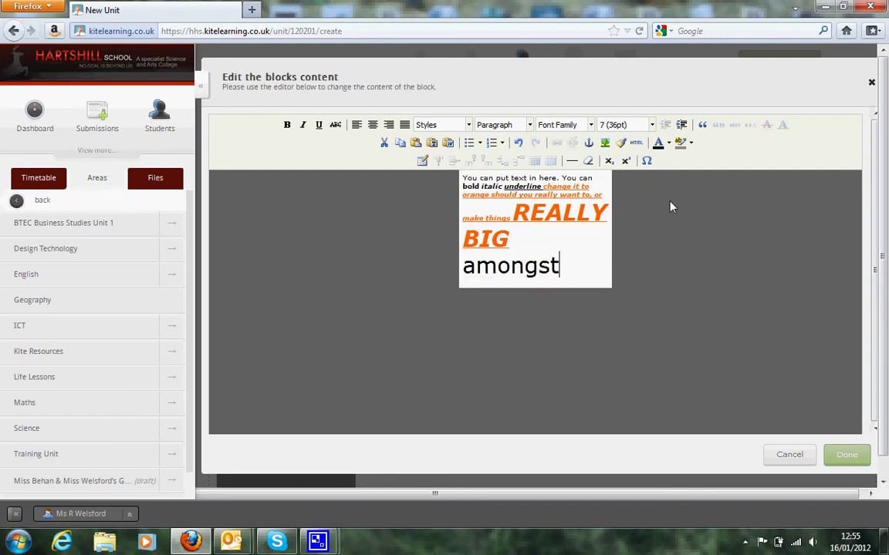
type(" other")
type(" ot")
key("BackSpace")
key("BackSpace")
type("tj")
key("BackSpace")
type("hings")
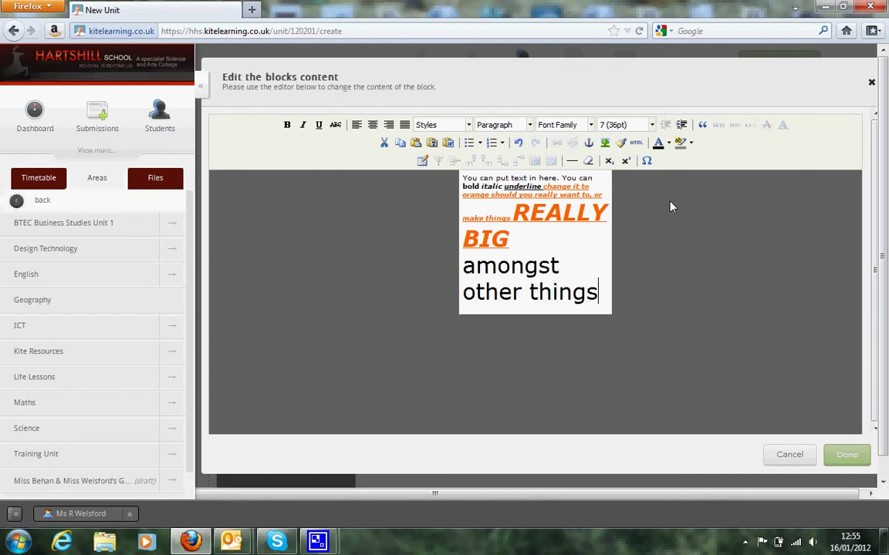
type(".")
Step: Continue the block's text with "Or even add a picture :)"
key("Return")
type("Or ev")
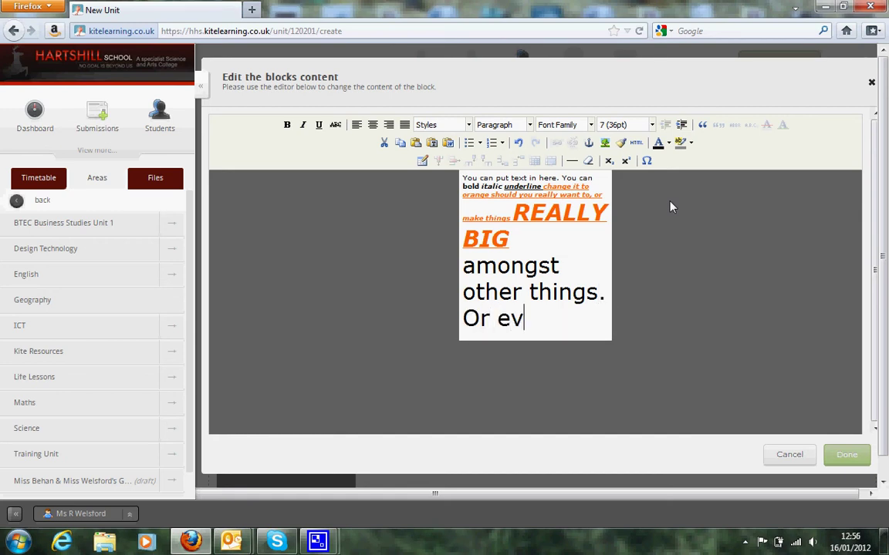
type("en add a")
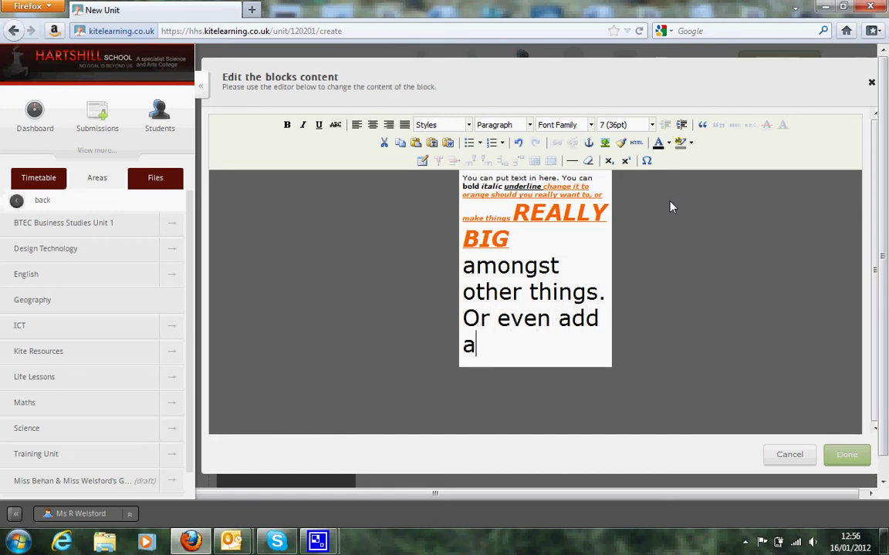
type(" picture :)")
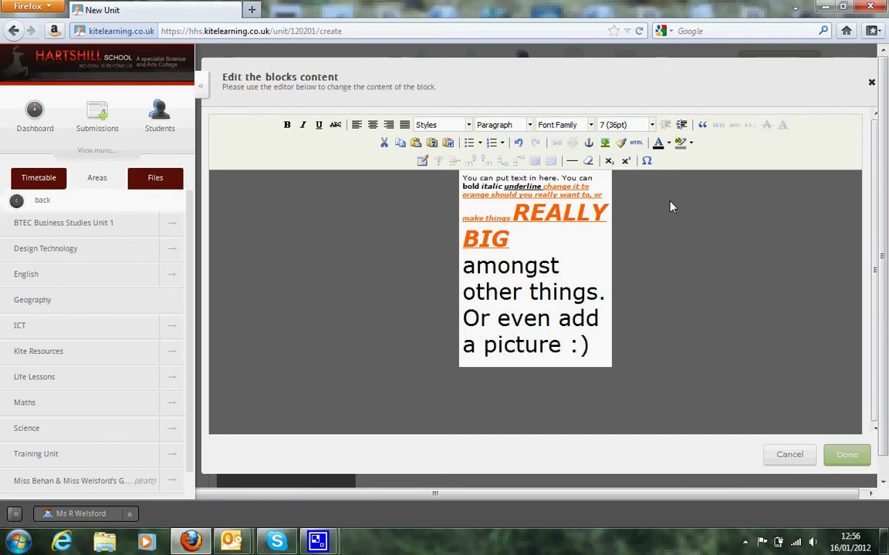
Step: Start inserting an image into the text block and upload the 300px-Chocolate JPEG from the Desktop to the file manager
left_click(605, 142)
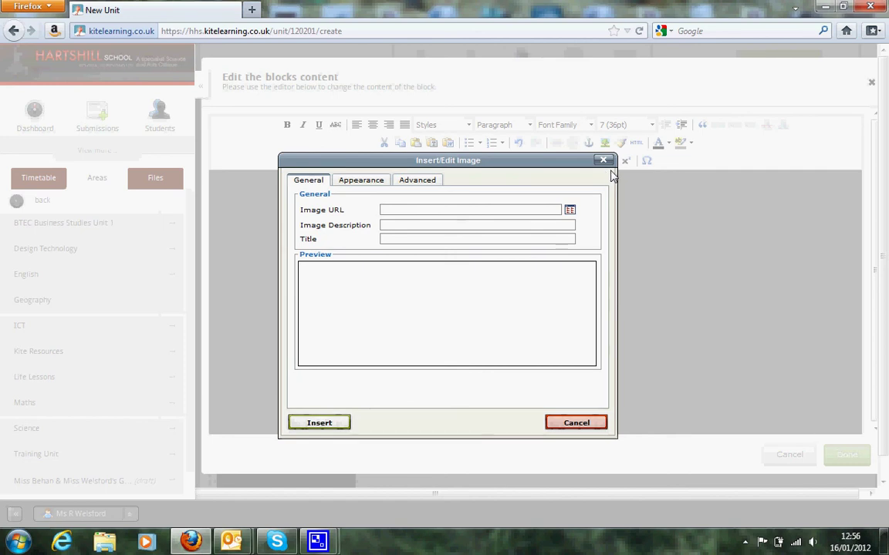
left_click(570, 211)
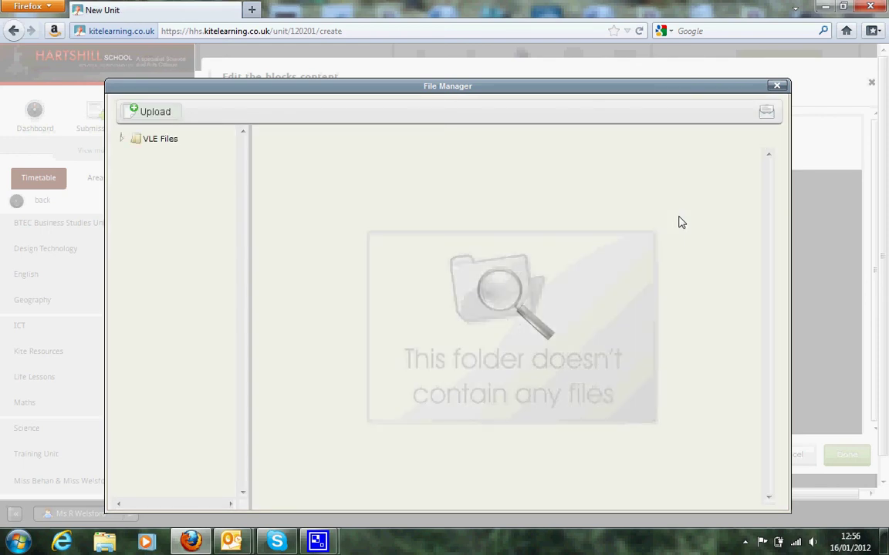
left_click(175, 116)
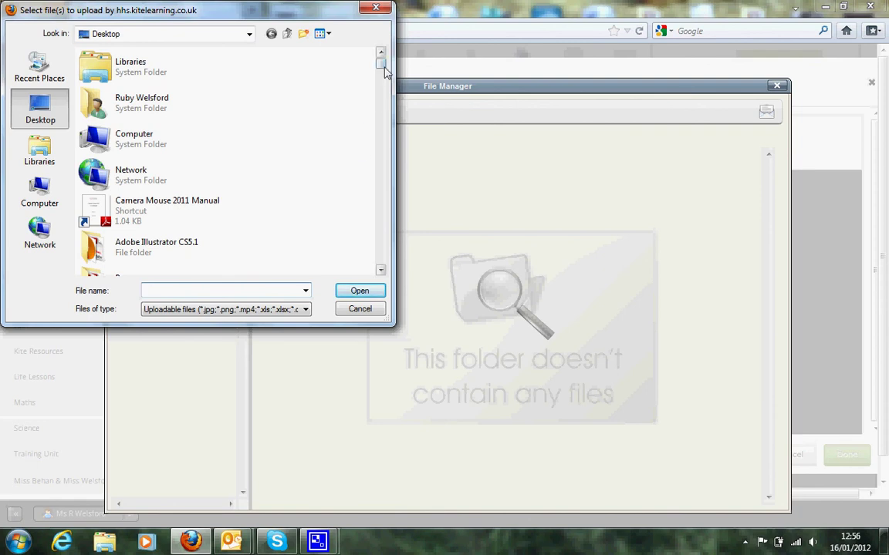
left_click_drag(384, 69, 386, 83)
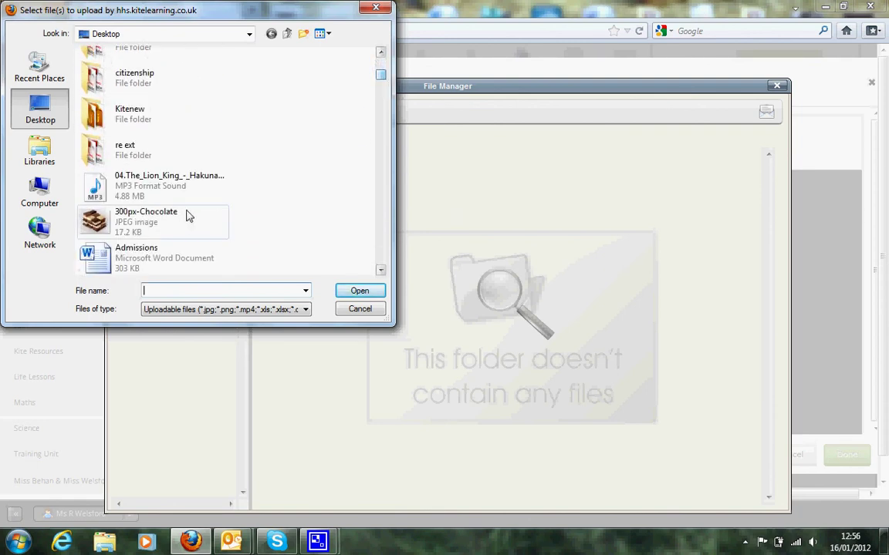
left_click(219, 235)
left_click(368, 291)
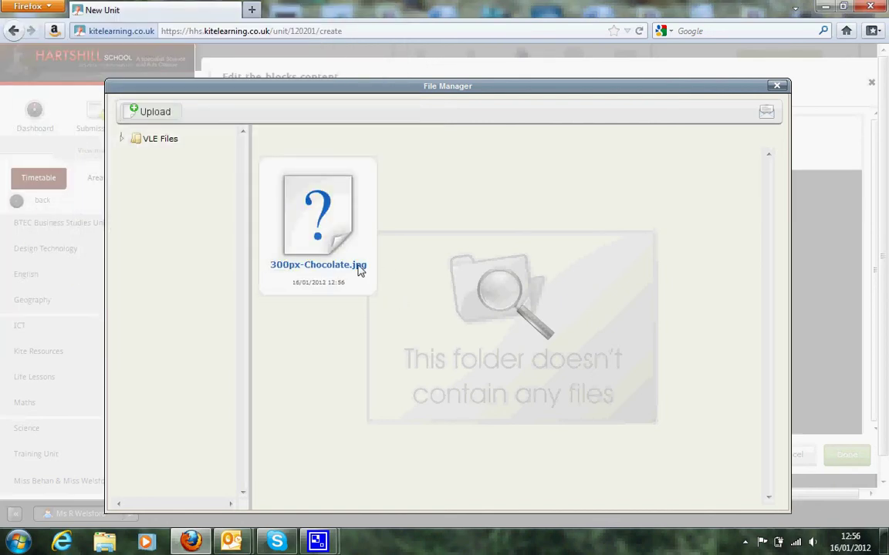
Step: Insert the uploaded 300px-Chocolate.jpg below the block's text without an image description
mouse_move(360, 270)
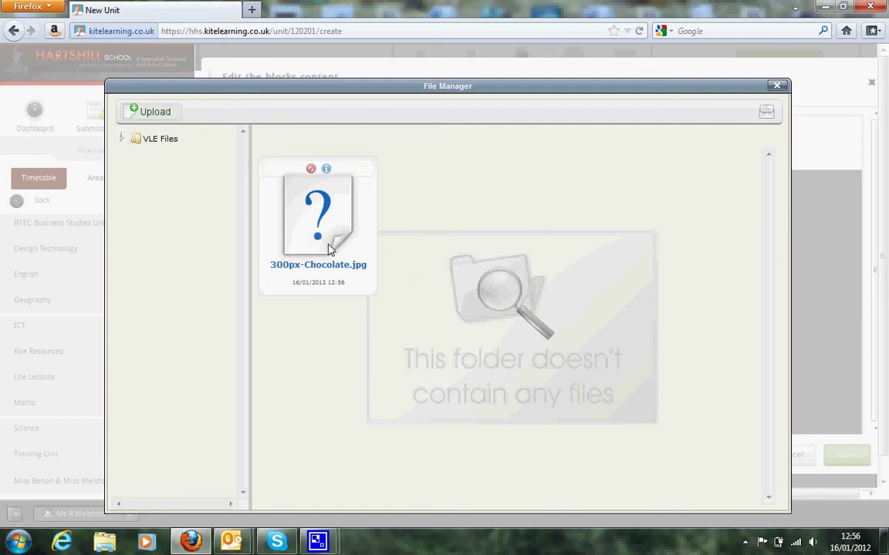
double_click(291, 246)
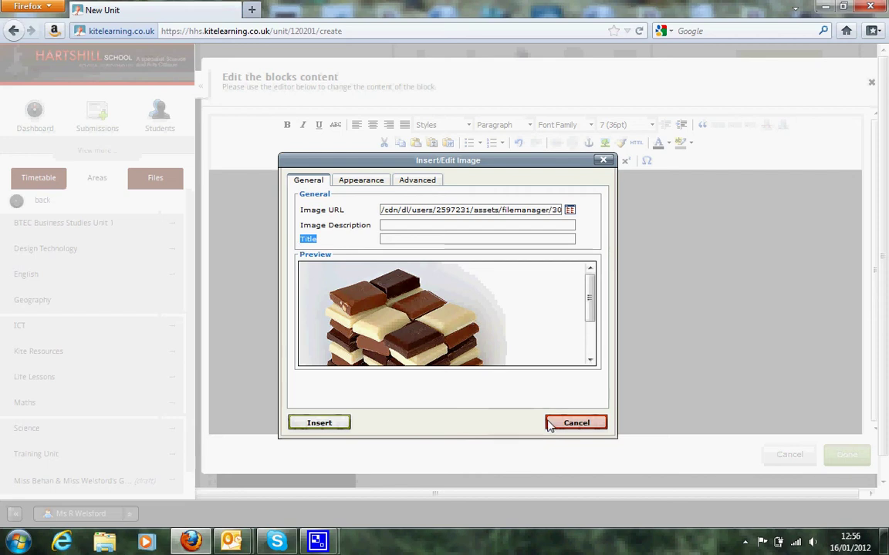
left_click(320, 423)
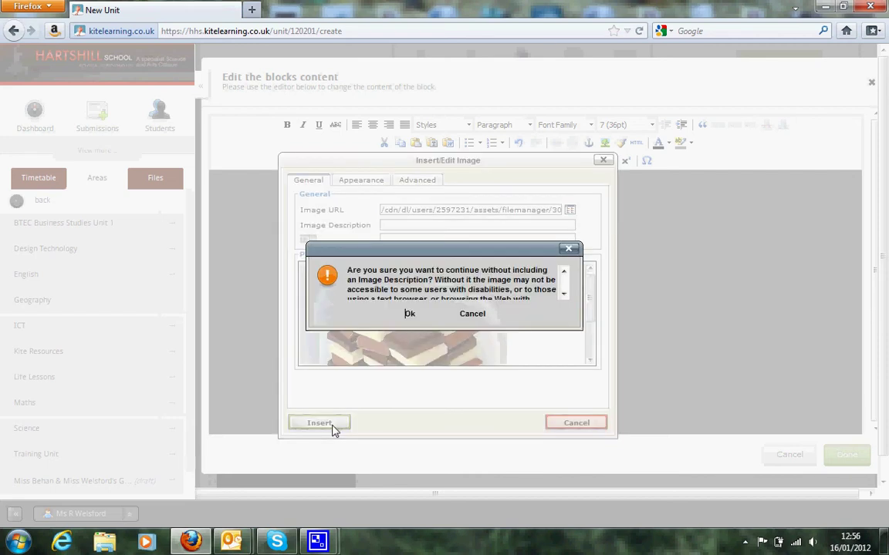
left_click(406, 315)
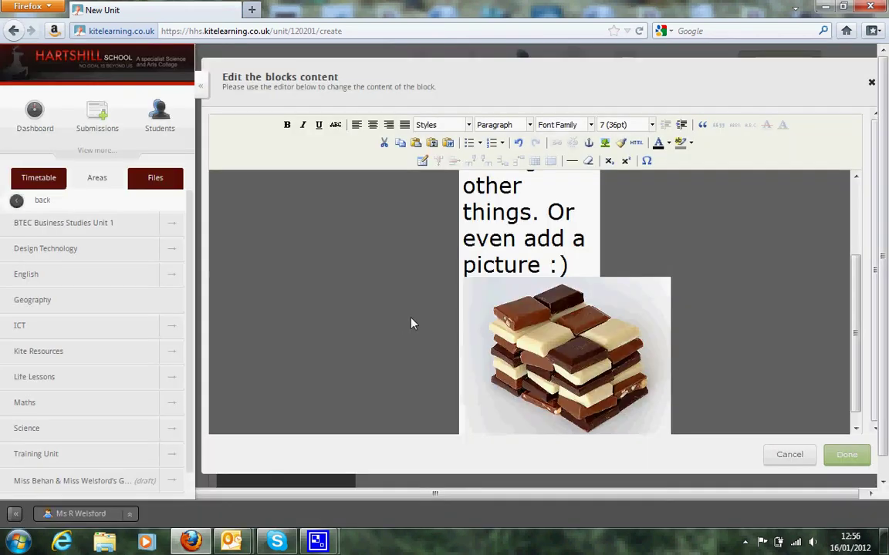
Step: Finish editing the block's content and save the text block settings
left_click(846, 456)
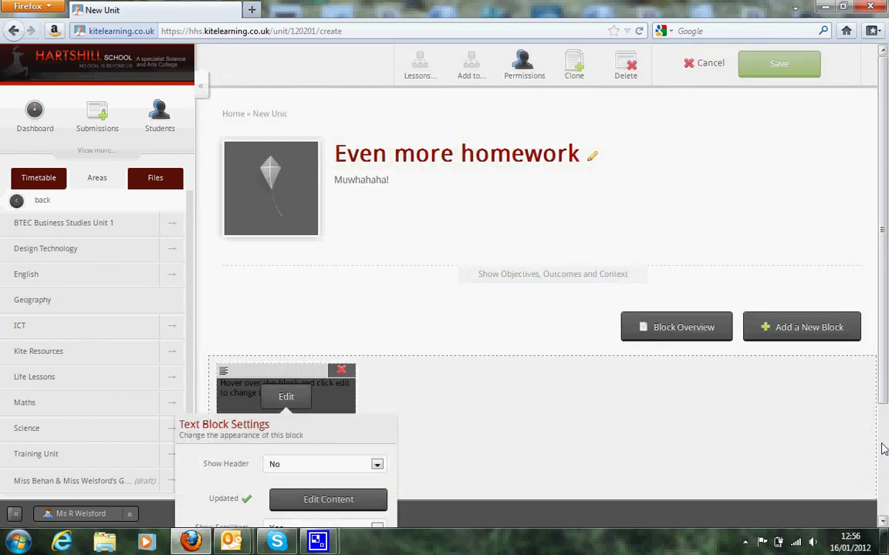
scroll(586, 239, "down", 3)
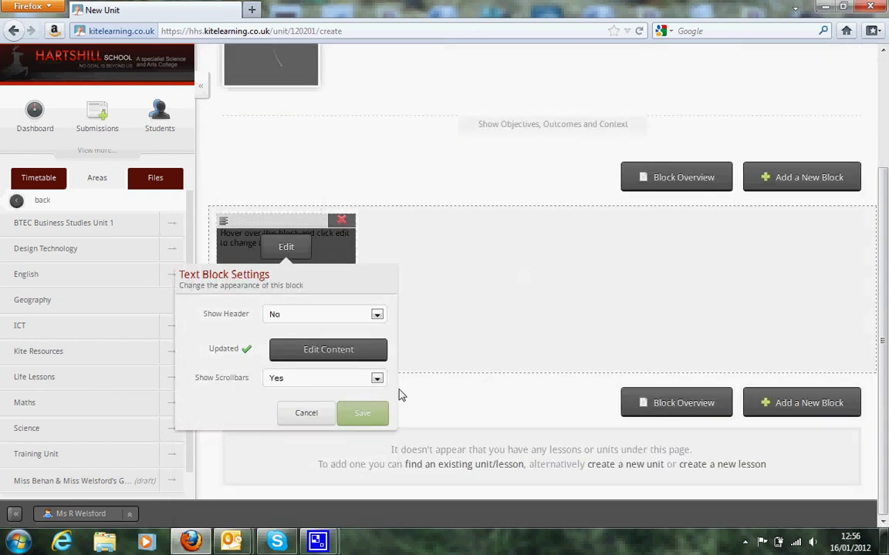
left_click(372, 418)
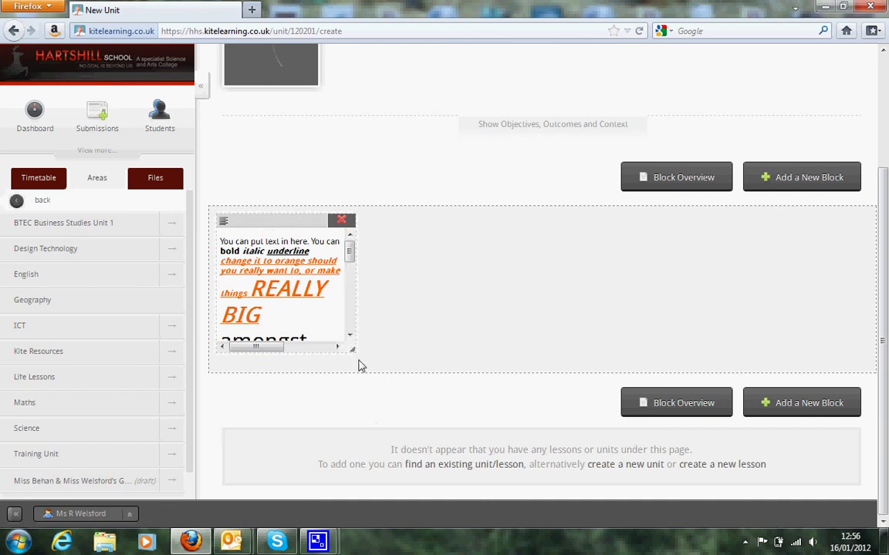
Step: Enlarge the text block to almost the full width of the page area with room for the whole picture, and save the unit
left_click_drag(355, 358, 824, 467)
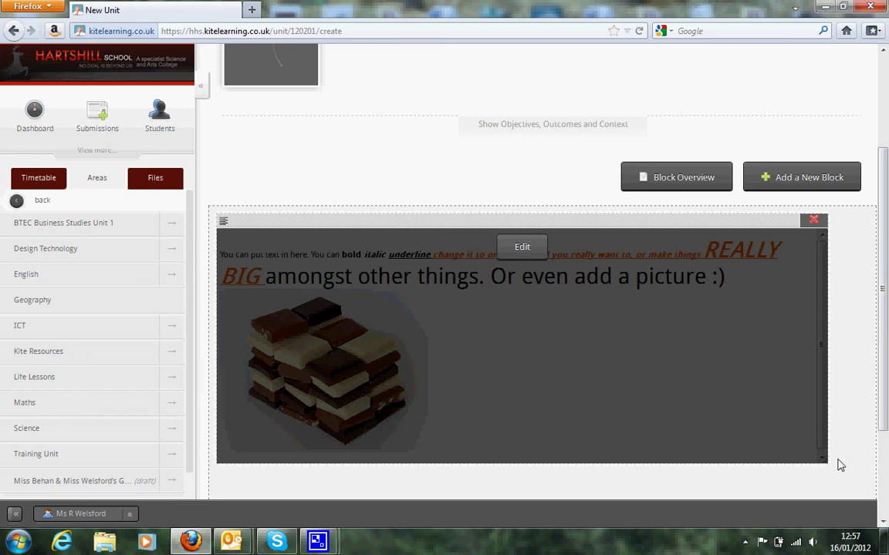
scroll(848, 110, "up", 3)
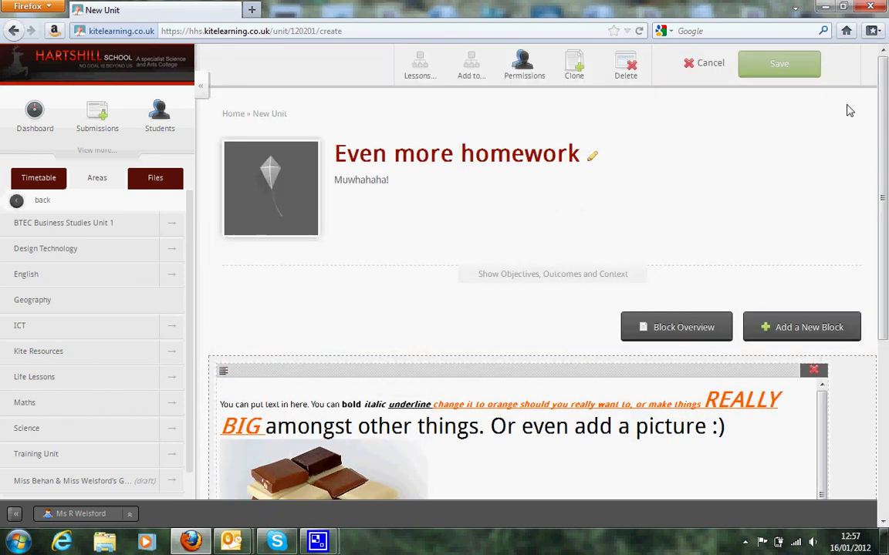
left_click(787, 65)
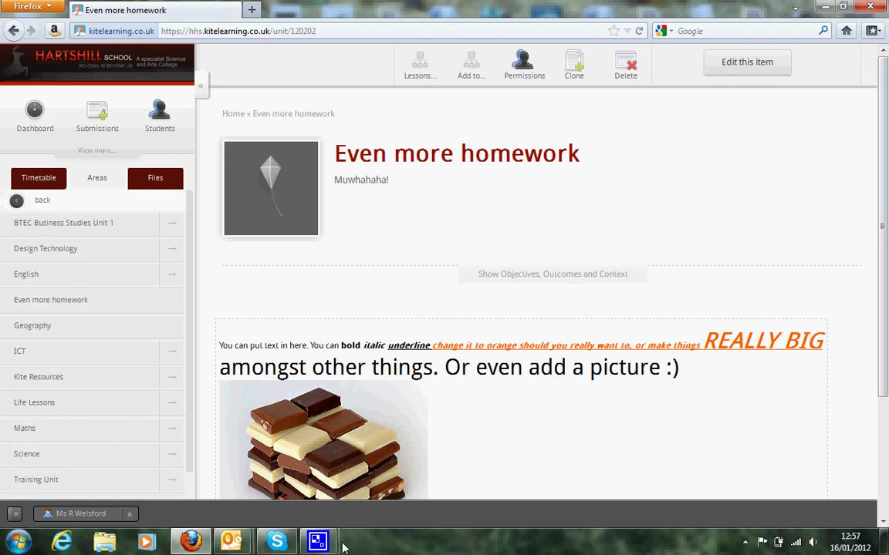
mouse_move(329, 547)
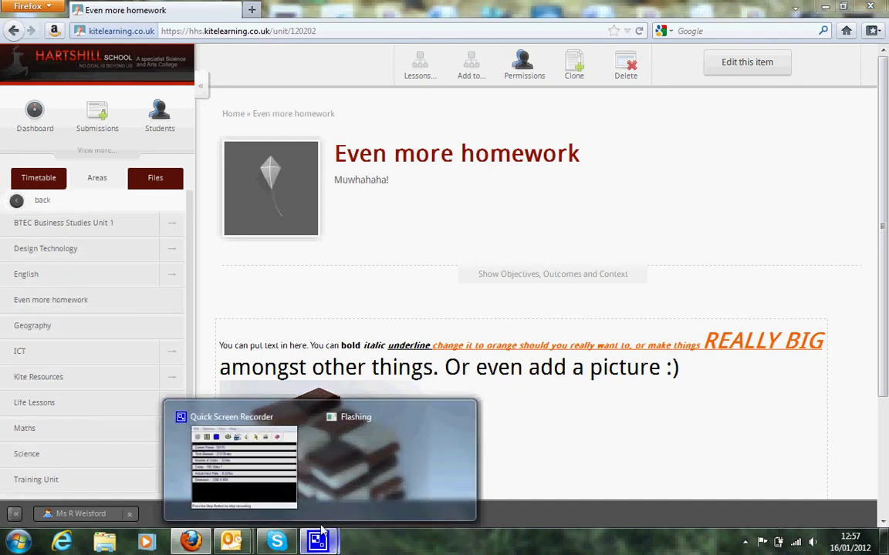